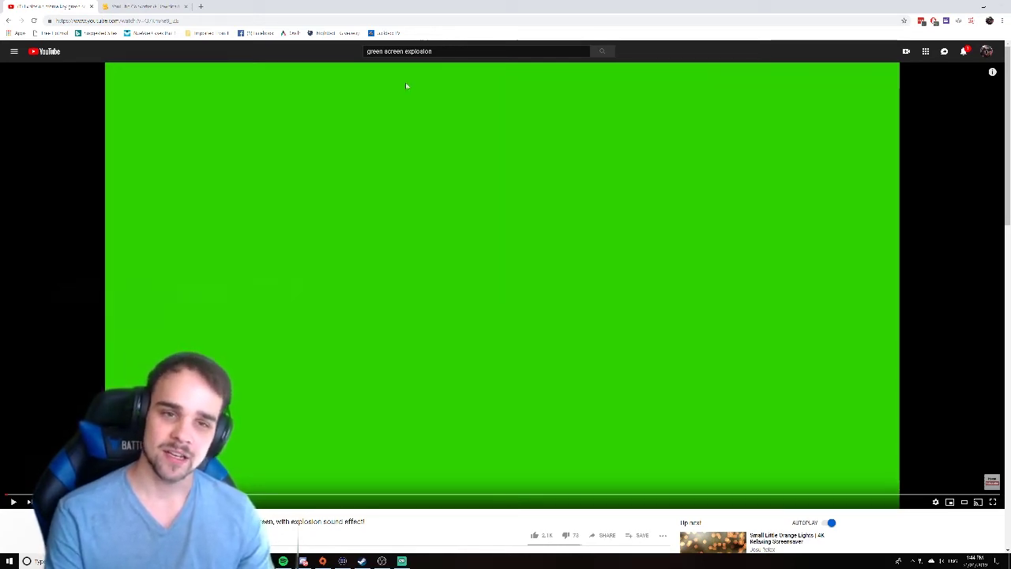
Play the green-screen explosion clip on YouTube briefly, then pause it.
{"action": "left_click", "coordinate": [521, 395]}
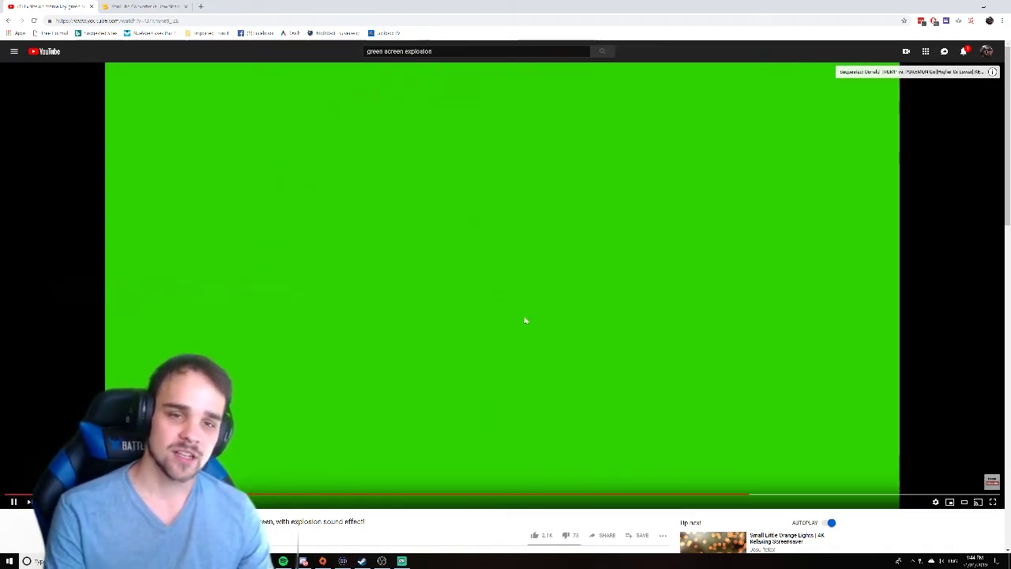
{"action": "left_click", "coordinate": [566, 337]}
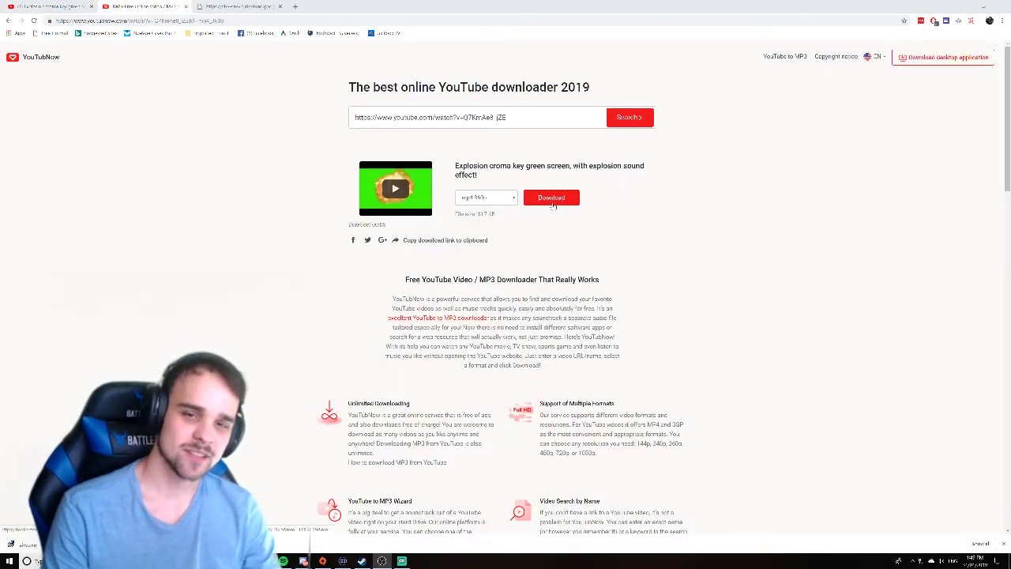
Download the explosion clip as MP4 via YouTubNow, saving it from the player's three-dot menu.
{"action": "left_click", "coordinate": [552, 198]}
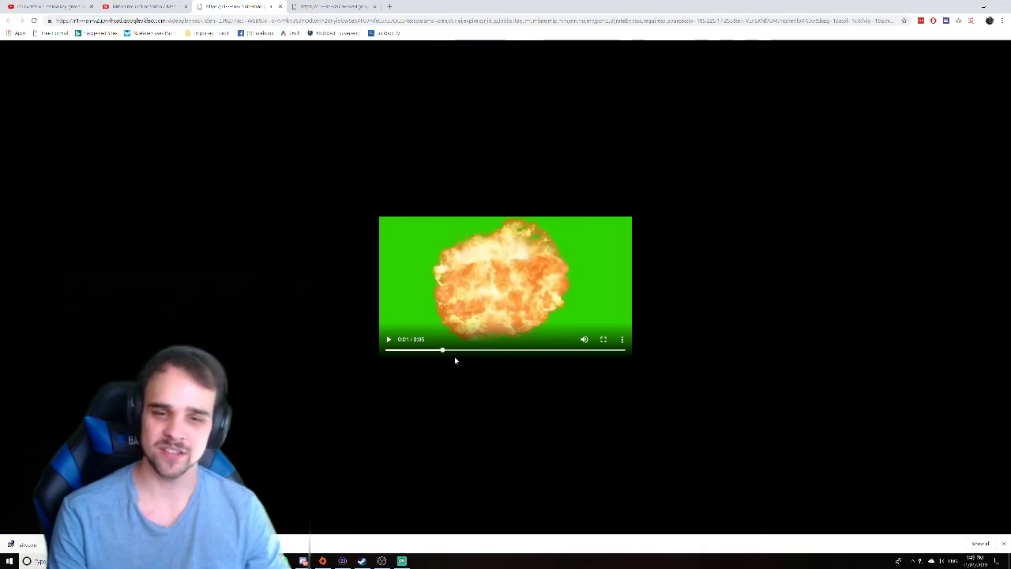
{"action": "left_click", "coordinate": [623, 339]}
{"action": "left_click", "coordinate": [634, 346]}
{"action": "left_click", "coordinate": [623, 339]}
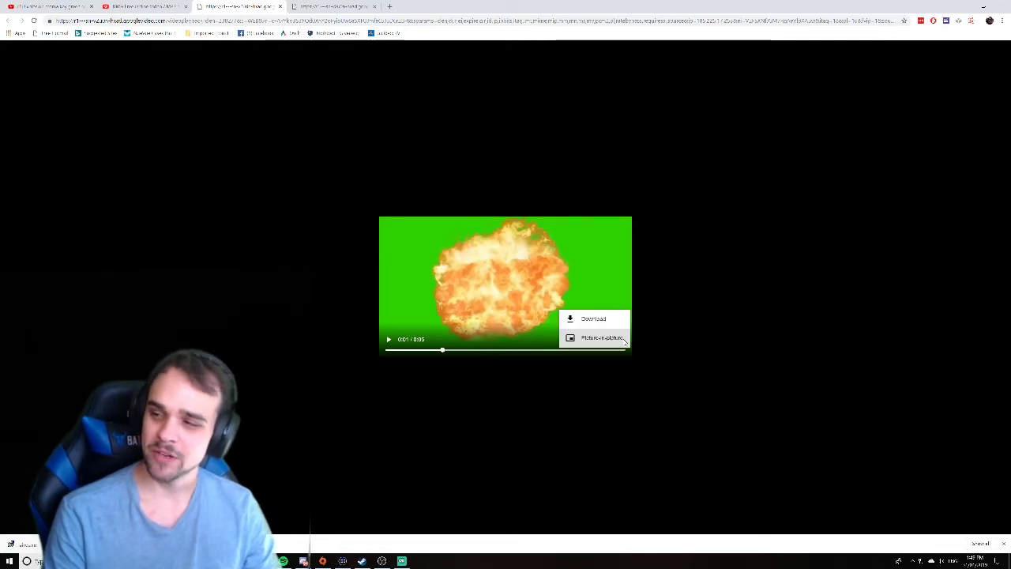
{"action": "left_click", "coordinate": [588, 319]}
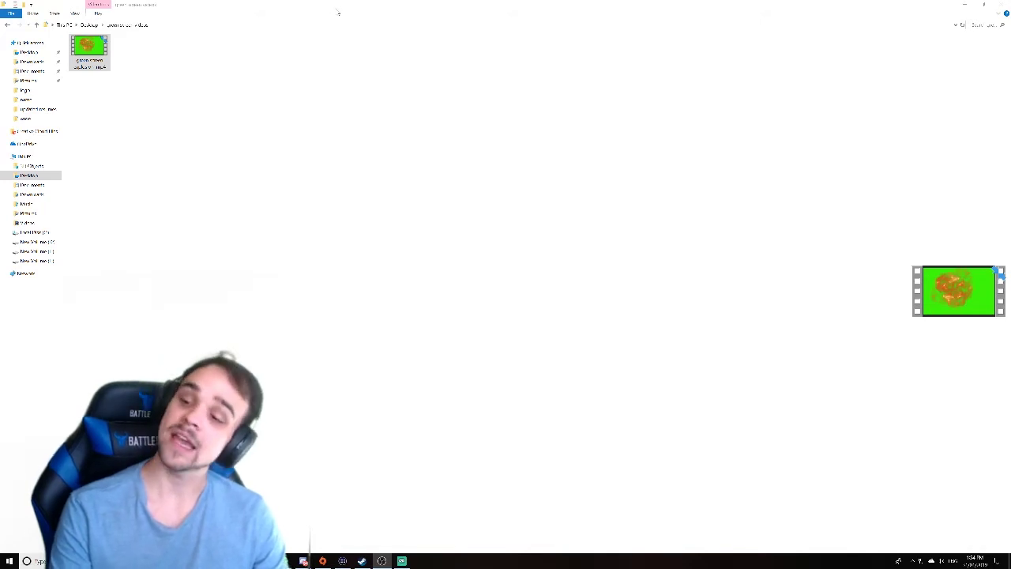
Shrink the File Explorer window and try dragging the video file onto the OBS preview.
{"action": "left_click_drag", "start_coordinate": [332, 10], "coordinate": [737, 255]}
{"action": "left_click_drag", "start_coordinate": [607, 292], "coordinate": [335, 283]}
{"action": "left_click_drag", "start_coordinate": [385, 243], "coordinate": [608, 300]}
Minimize Explorer and add a Media Source named 'green screen explosion' to the scene.
{"action": "left_click", "coordinate": [927, 245]}
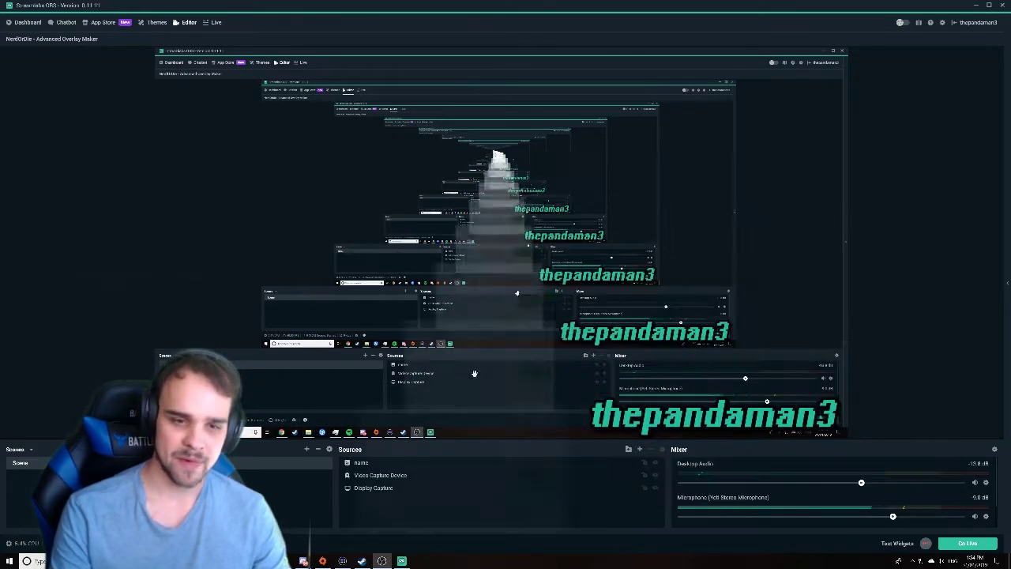
{"action": "left_click", "coordinate": [639, 449]}
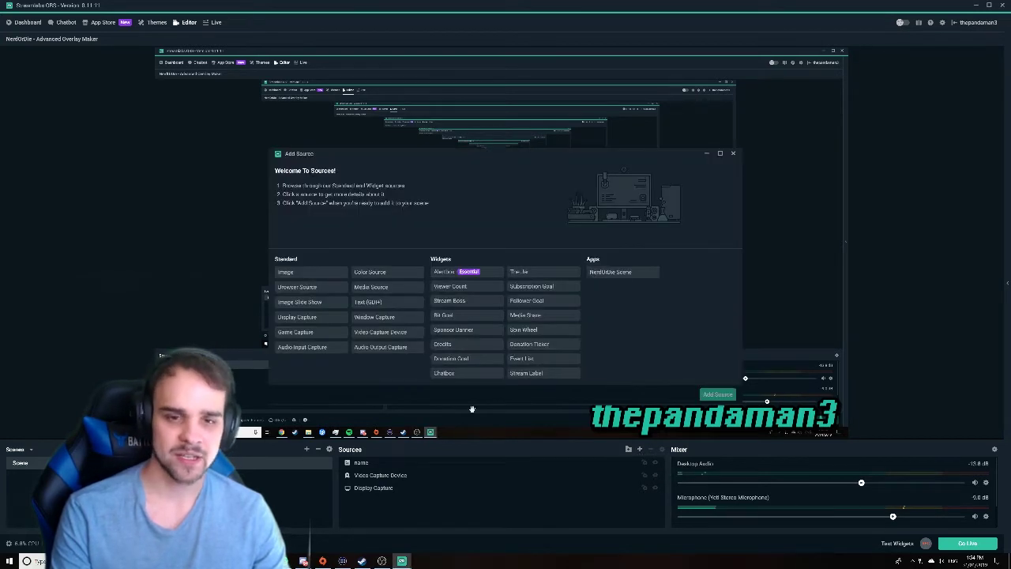
{"action": "left_click", "coordinate": [383, 288]}
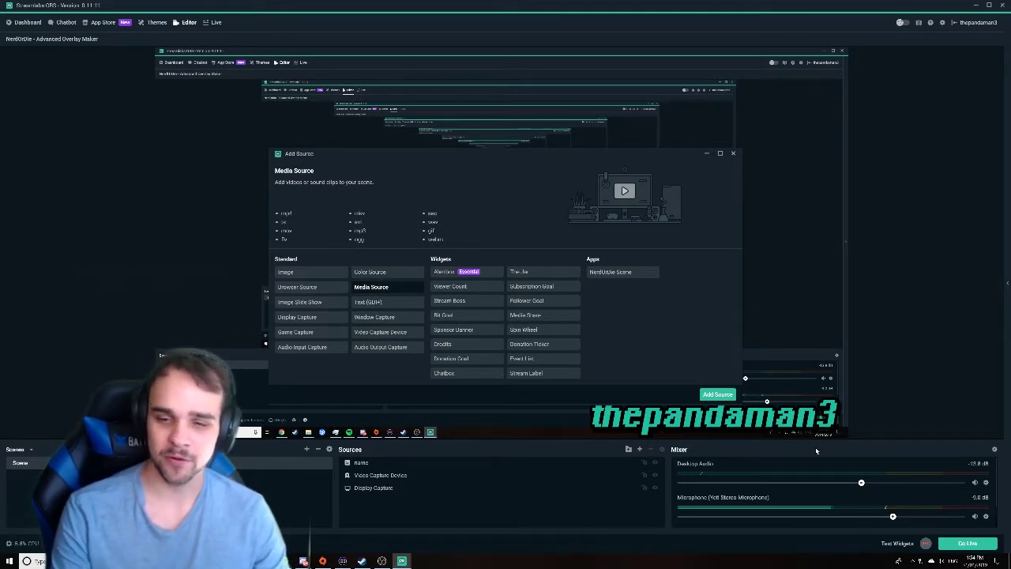
{"action": "left_click", "coordinate": [716, 394]}
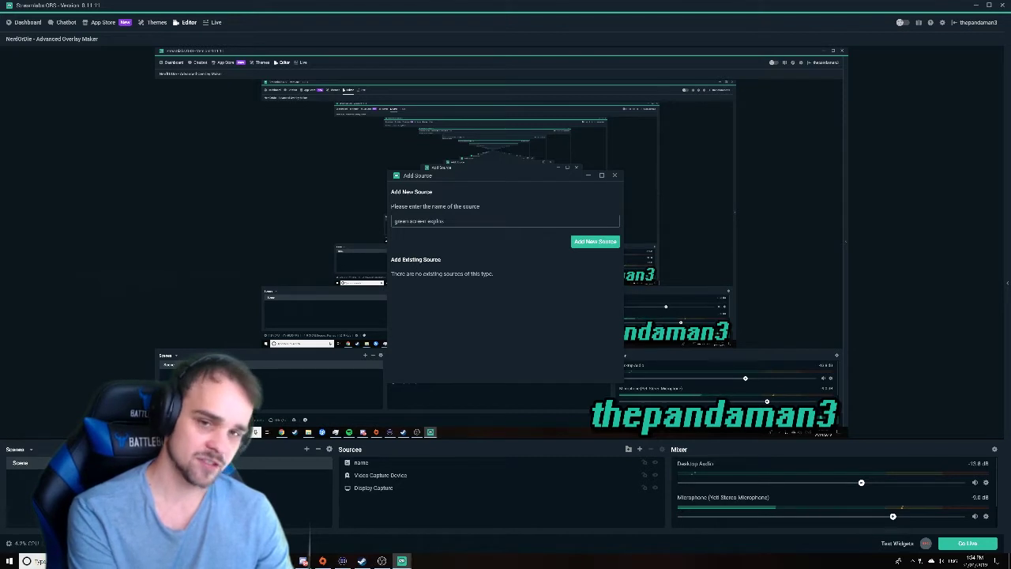
{"action": "left_click", "coordinate": [595, 242]}
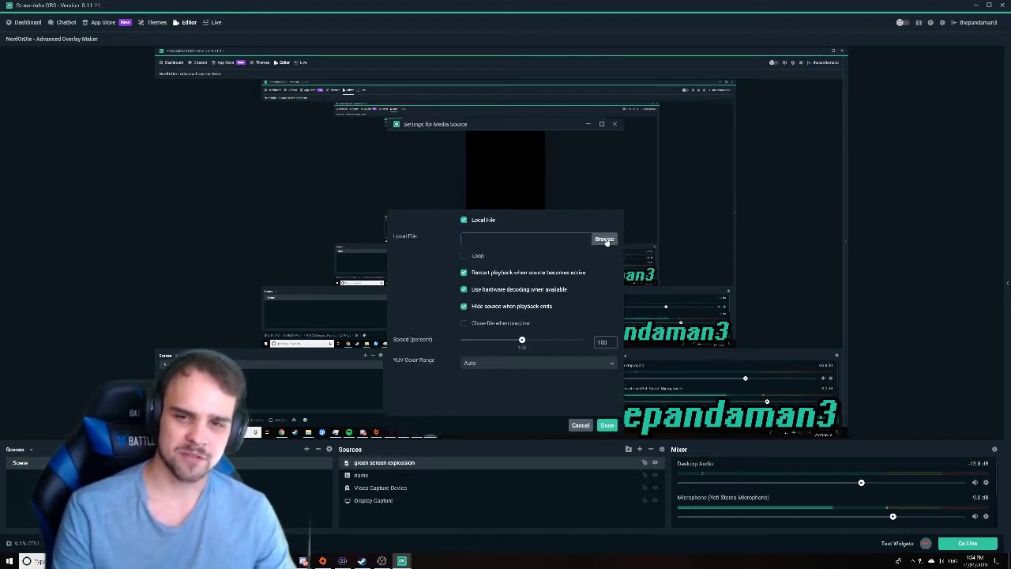
Load the explosion video from Desktop > green screen videos into the source with Loop enabled.
{"action": "left_click", "coordinate": [604, 239]}
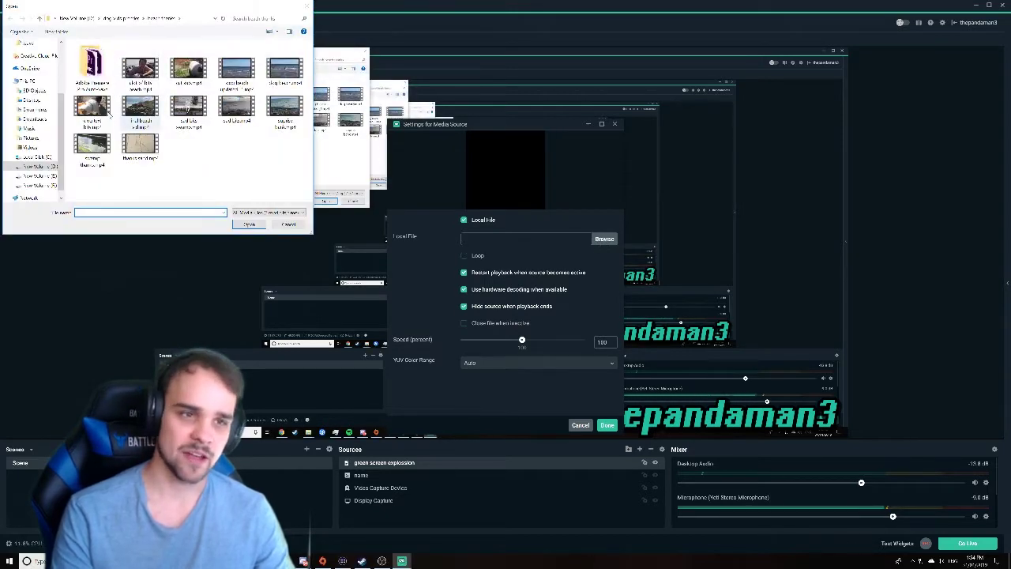
{"action": "scroll", "coordinate": [32, 119], "scroll_direction": "up", "scroll_amount": 3}
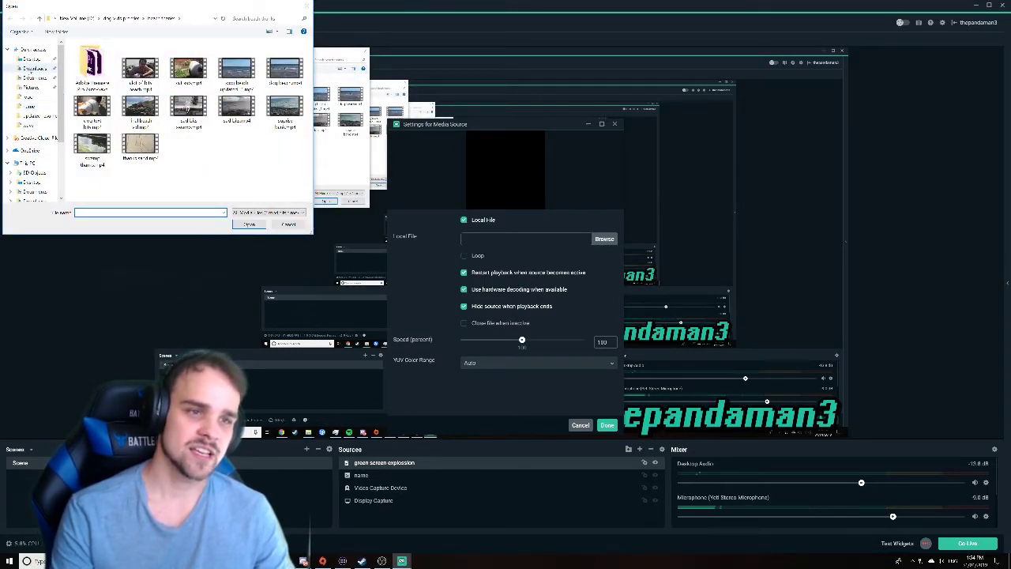
{"action": "left_click", "coordinate": [32, 59]}
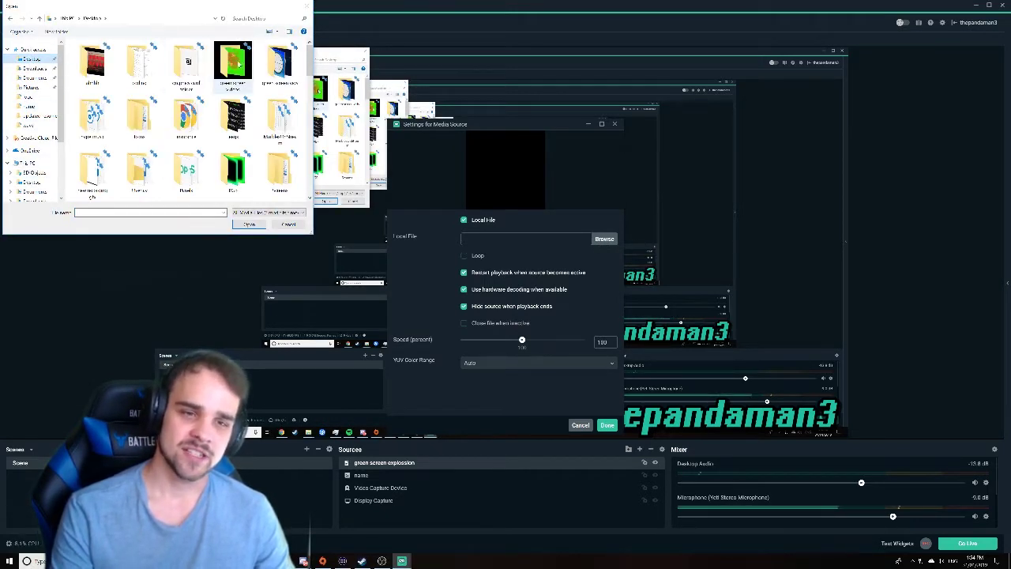
{"action": "double_click", "coordinate": [240, 67]}
{"action": "left_click", "coordinate": [93, 57]}
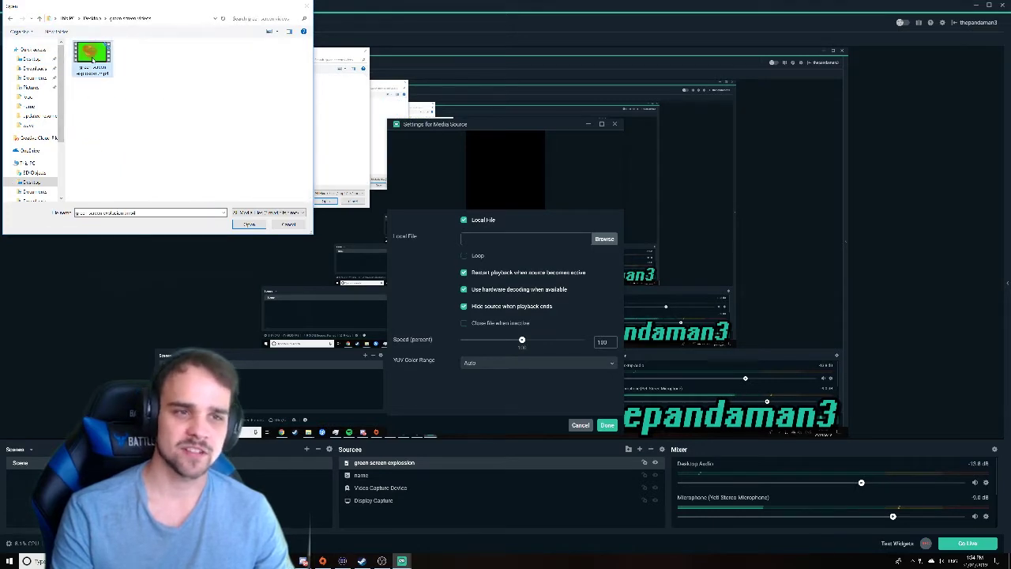
{"action": "left_click", "coordinate": [249, 225]}
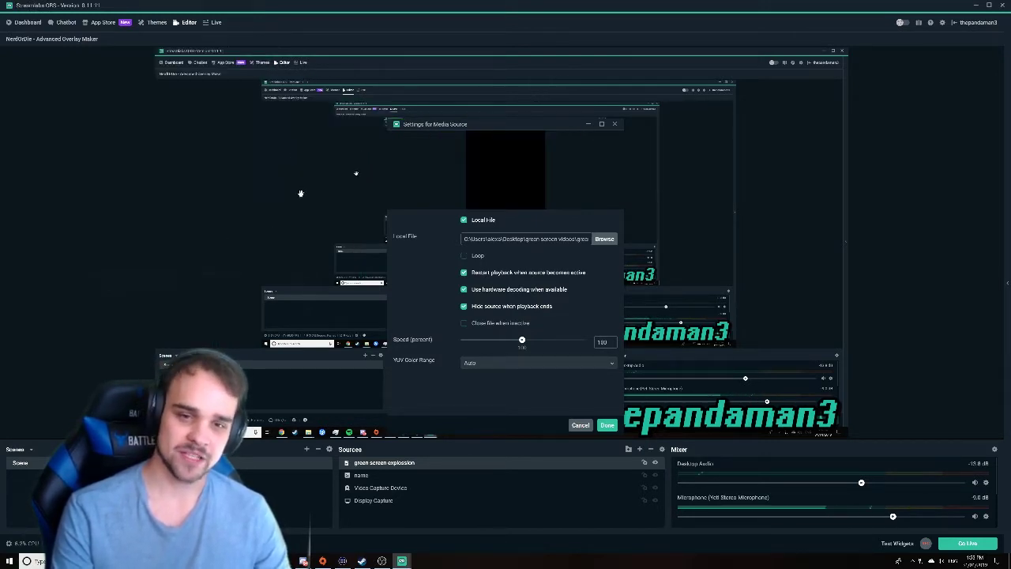
{"action": "left_click", "coordinate": [464, 256]}
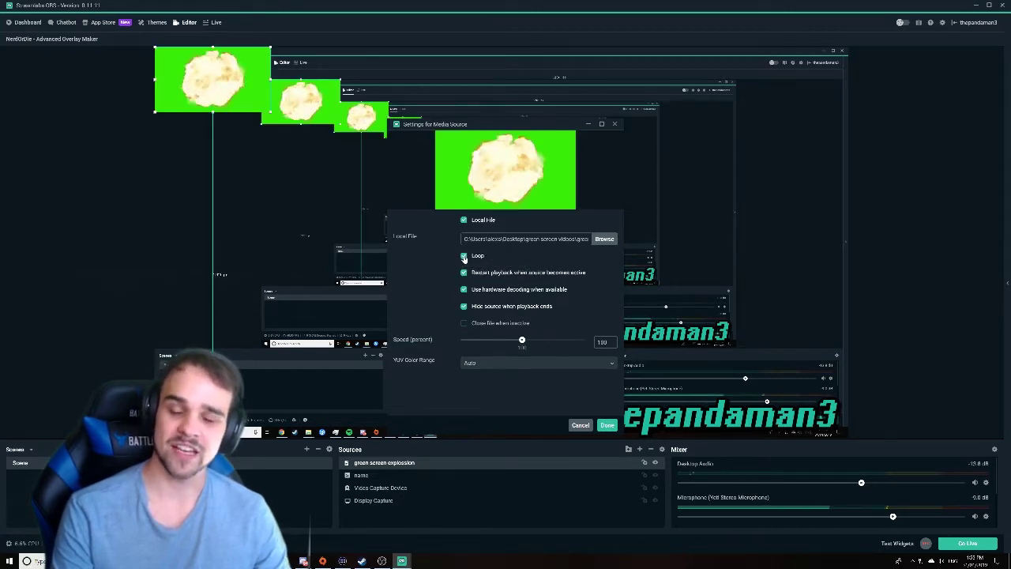
{"action": "left_click", "coordinate": [607, 425]}
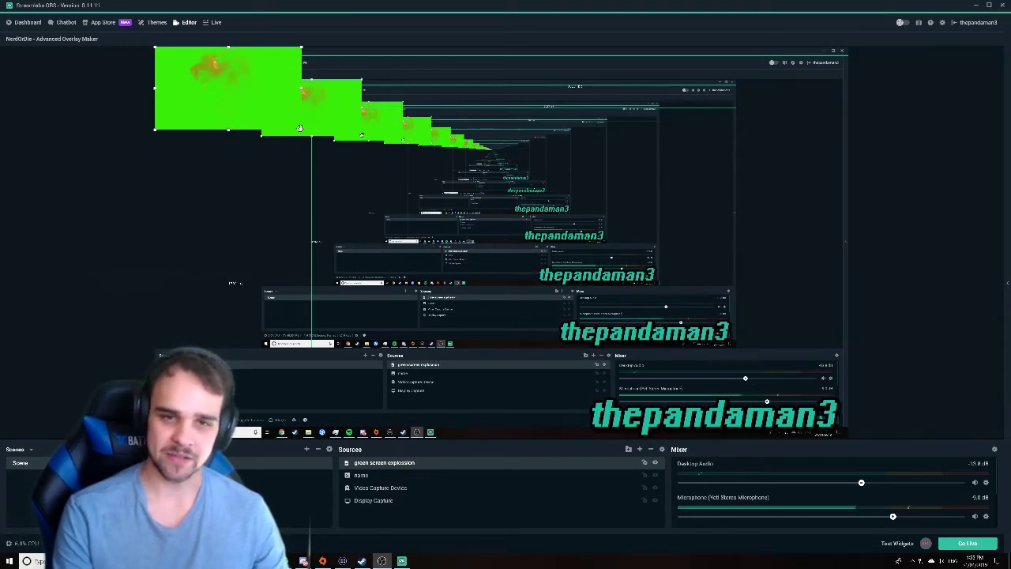
Drag the explosion source larger and move it toward the canvas centre.
{"action": "left_click_drag", "start_coordinate": [299, 128], "coordinate": [457, 217]}
{"action": "left_click_drag", "start_coordinate": [323, 153], "coordinate": [456, 244]}
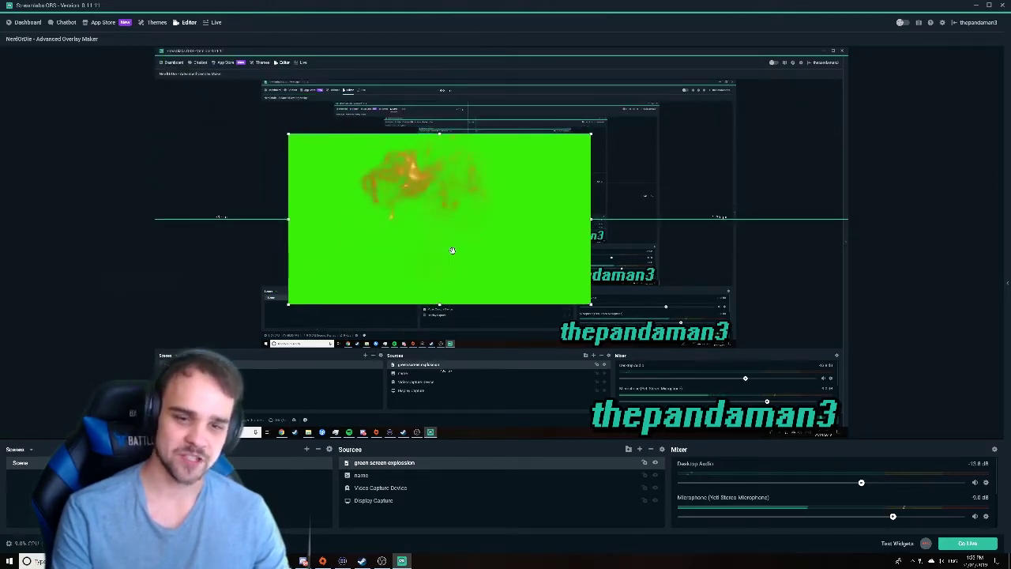
Open the explosion source's Filters and add a new filter of type Chroma Key.
{"action": "right_click", "coordinate": [373, 468]}
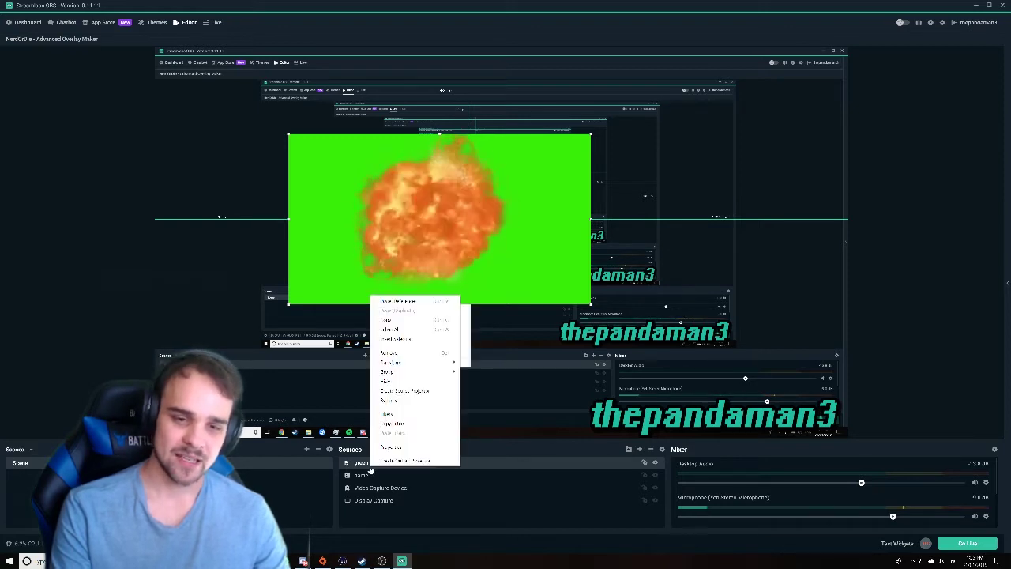
{"action": "left_click", "coordinate": [401, 415]}
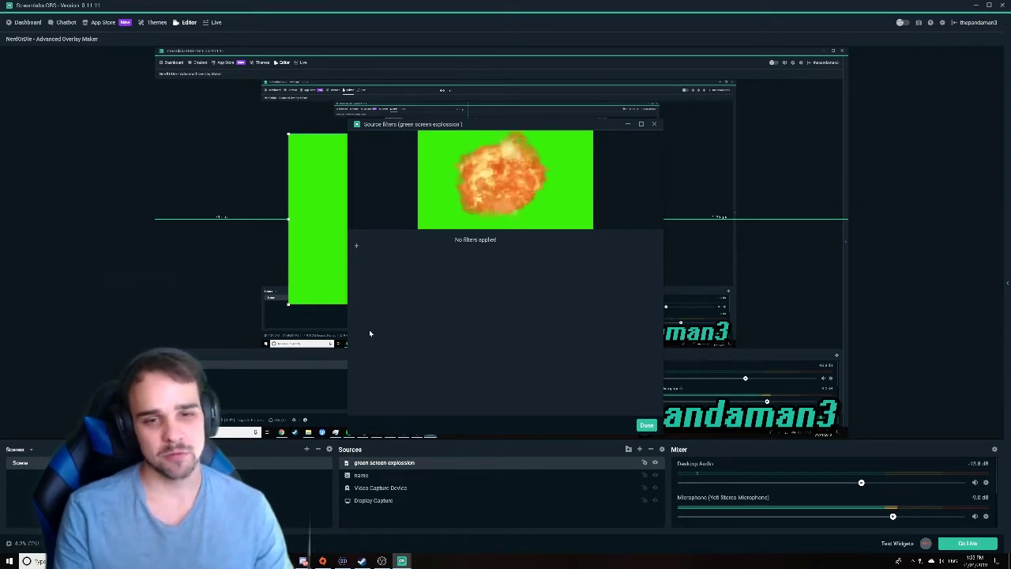
{"action": "left_click", "coordinate": [358, 245]}
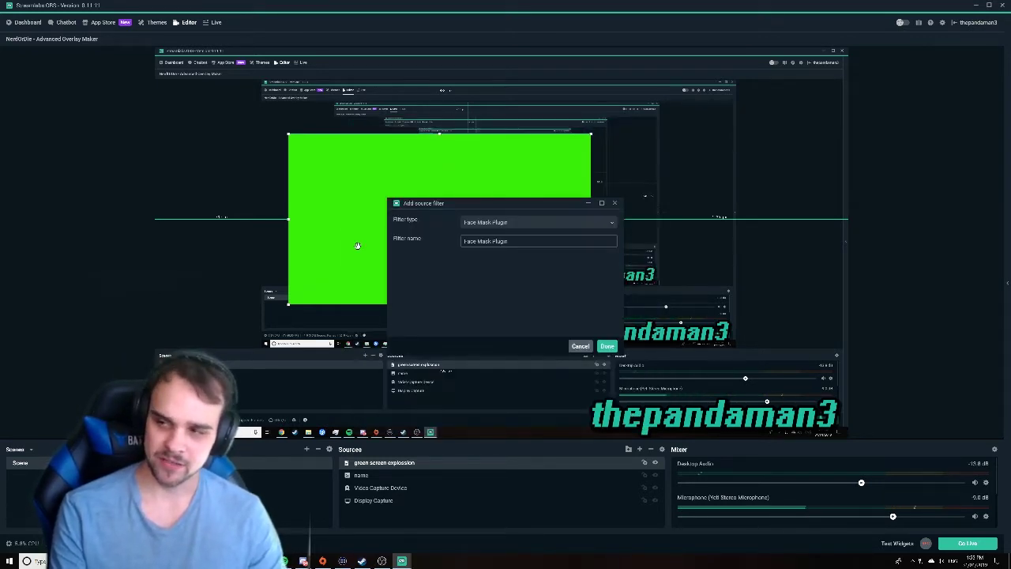
{"action": "left_click", "coordinate": [505, 223]}
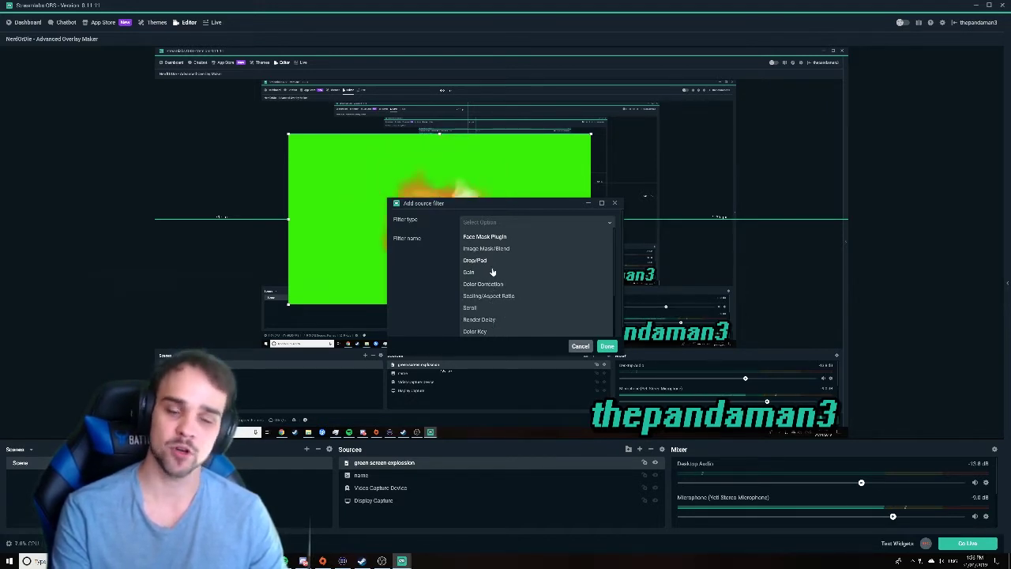
{"action": "scroll", "coordinate": [494, 290], "scroll_direction": "down", "scroll_amount": 2}
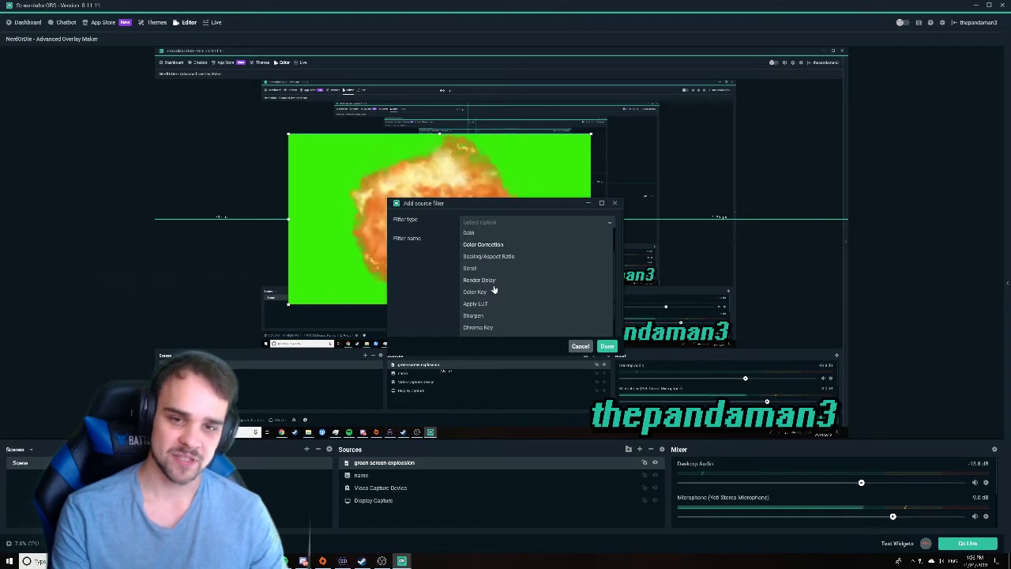
{"action": "left_click", "coordinate": [478, 328]}
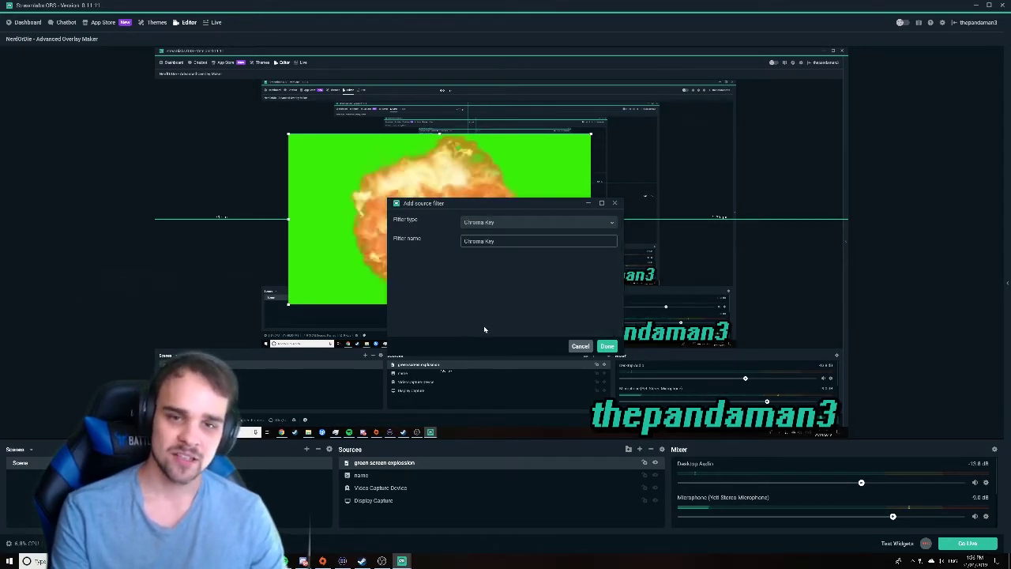
Confirm the Chroma Key filter, lower Similarity slightly and raise Smoothness.
{"action": "left_click", "coordinate": [607, 346]}
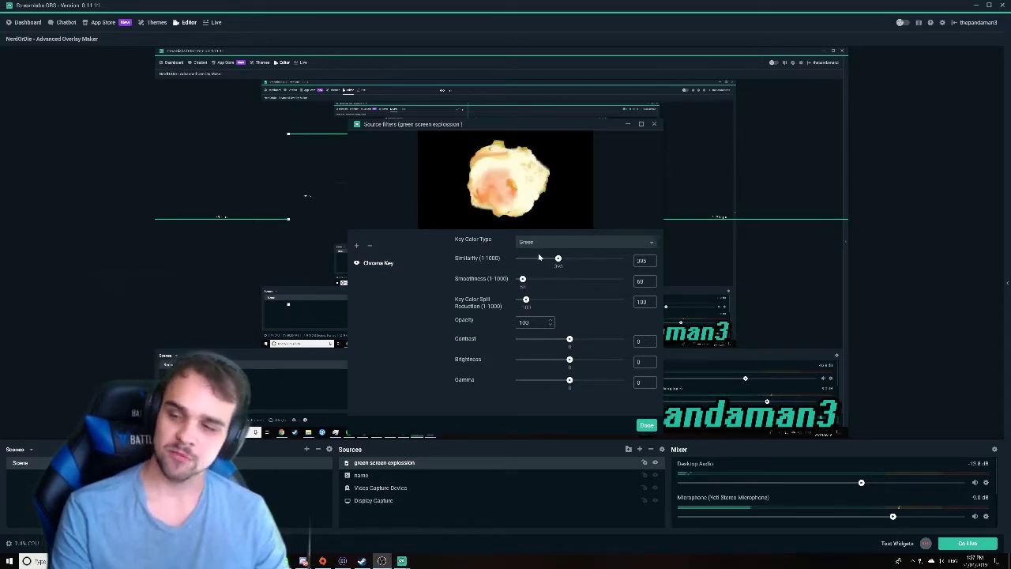
{"action": "left_click", "coordinate": [558, 258]}
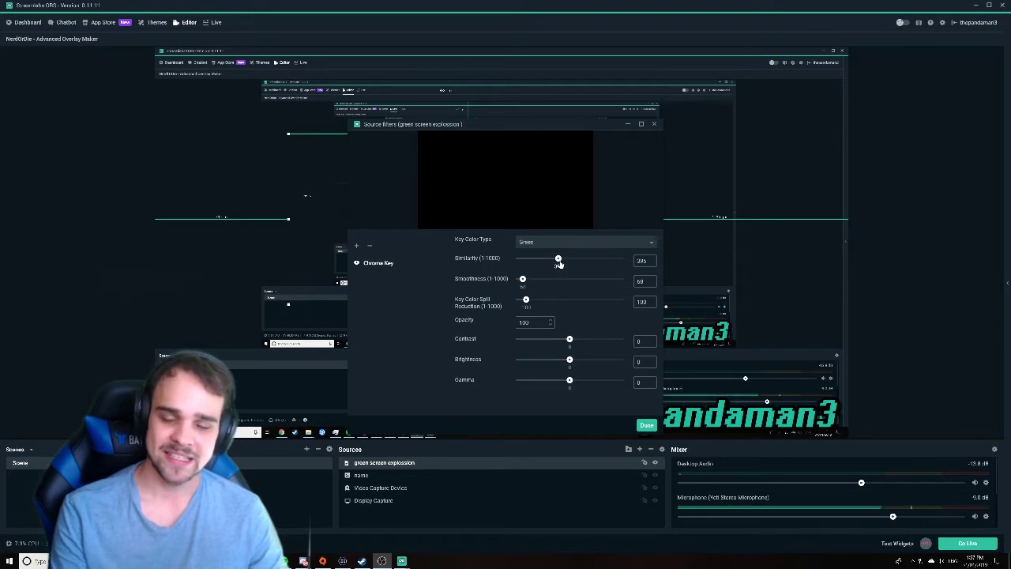
{"action": "mouse_move", "coordinate": [558, 262]}
{"action": "left_mouse_down"}
{"action": "mouse_move", "coordinate": [538, 261]}
{"action": "mouse_move", "coordinate": [552, 265]}
{"action": "left_mouse_up"}
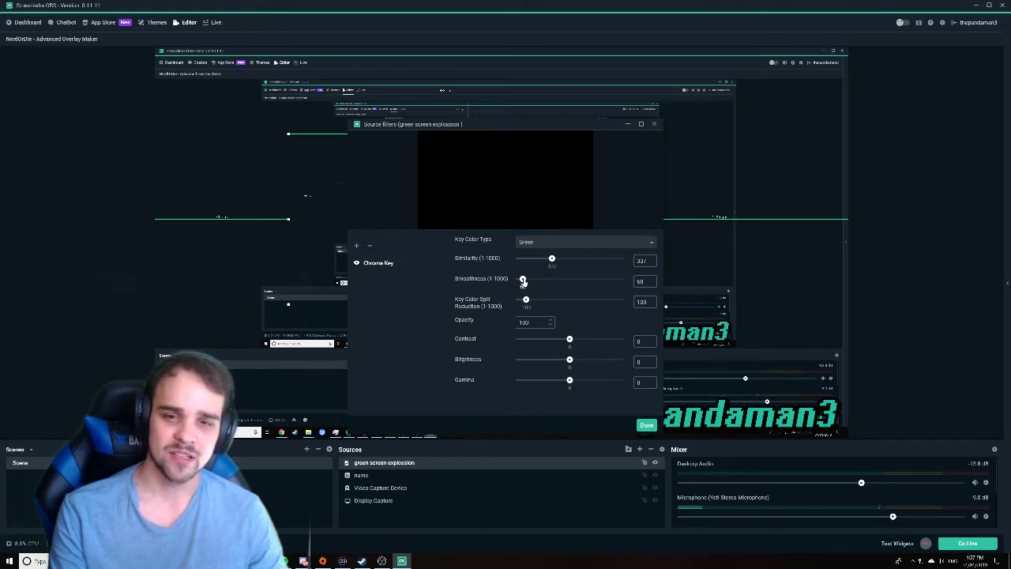
{"action": "left_click_drag", "start_coordinate": [523, 281], "coordinate": [532, 286]}
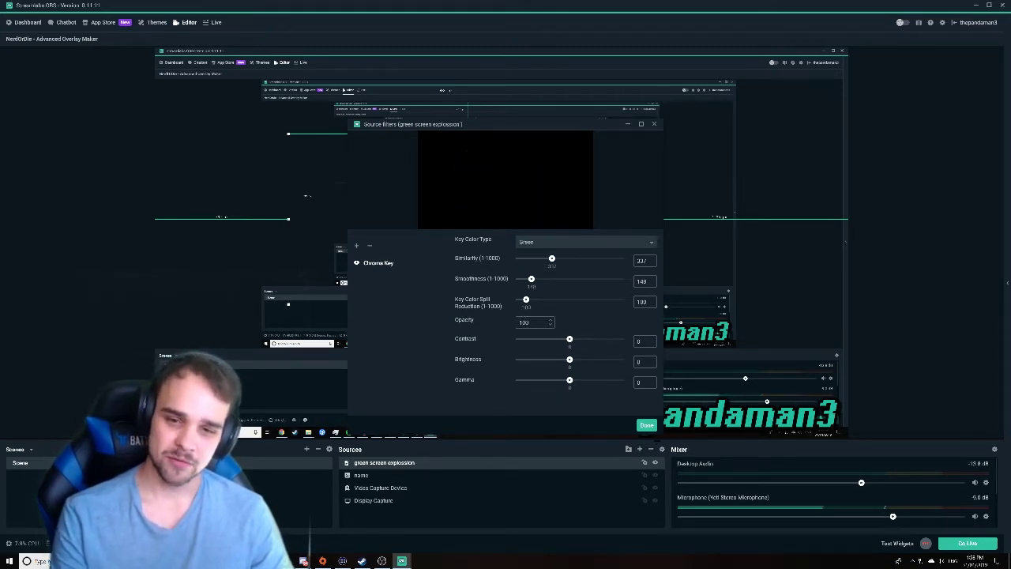
Close the filters window, then resize the keyed explosion over most of the canvas and nudge it left and down.
{"action": "left_click", "coordinate": [647, 425]}
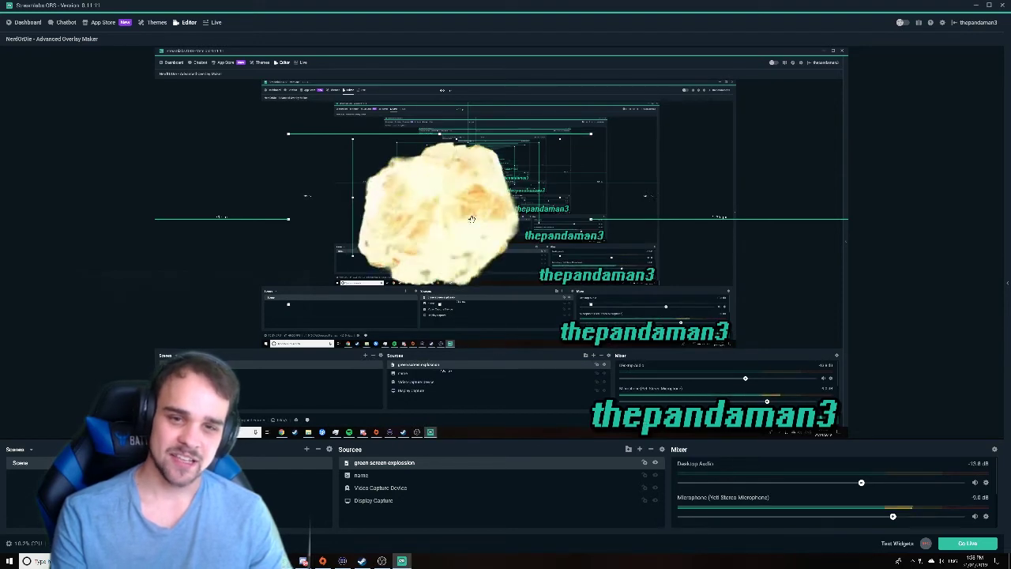
{"action": "left_click_drag", "start_coordinate": [590, 133], "coordinate": [744, 47]}
{"action": "left_click", "coordinate": [193, 375]}
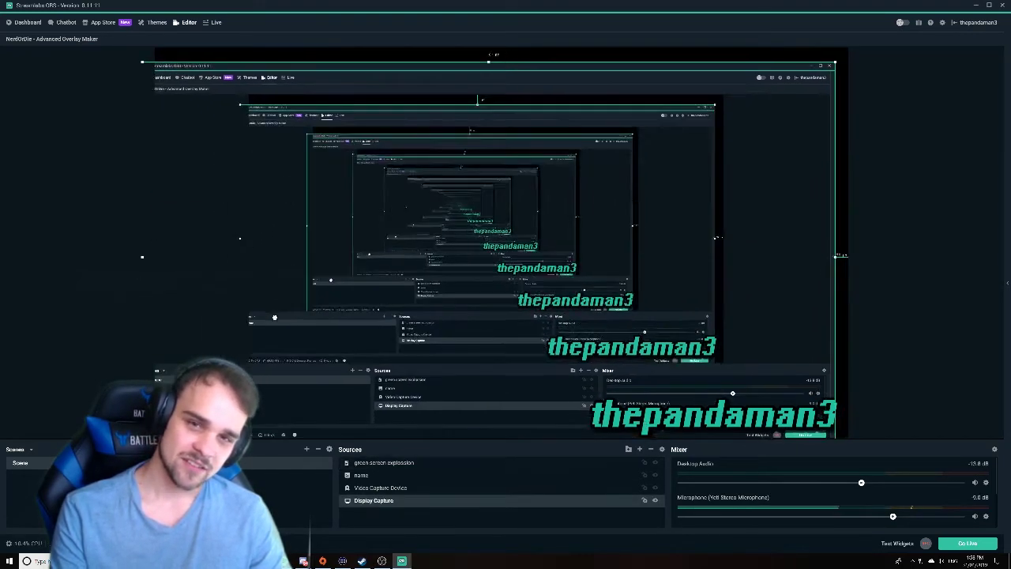
{"action": "left_click", "coordinate": [285, 304]}
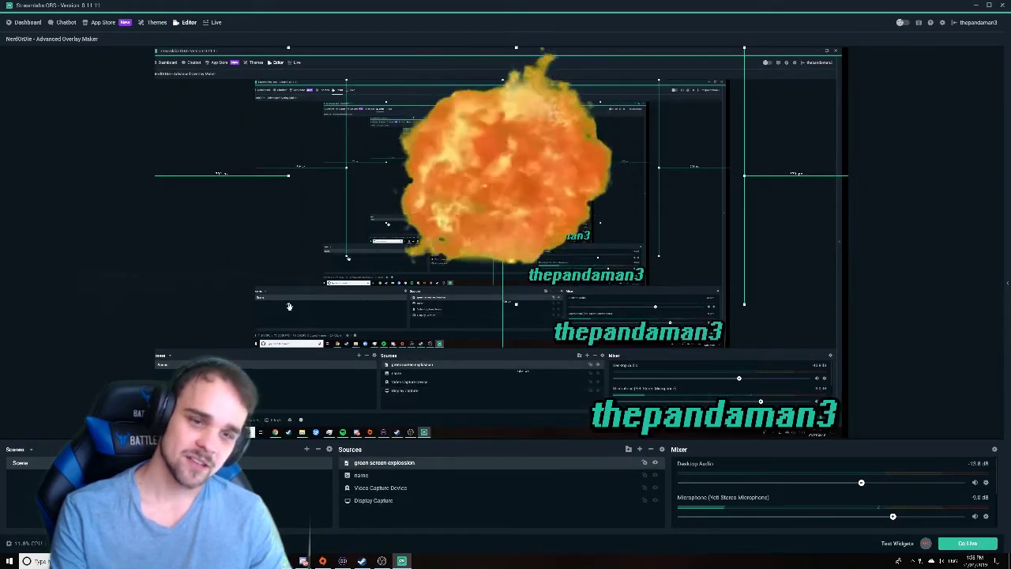
{"action": "left_click_drag", "start_coordinate": [286, 304], "coordinate": [99, 408]}
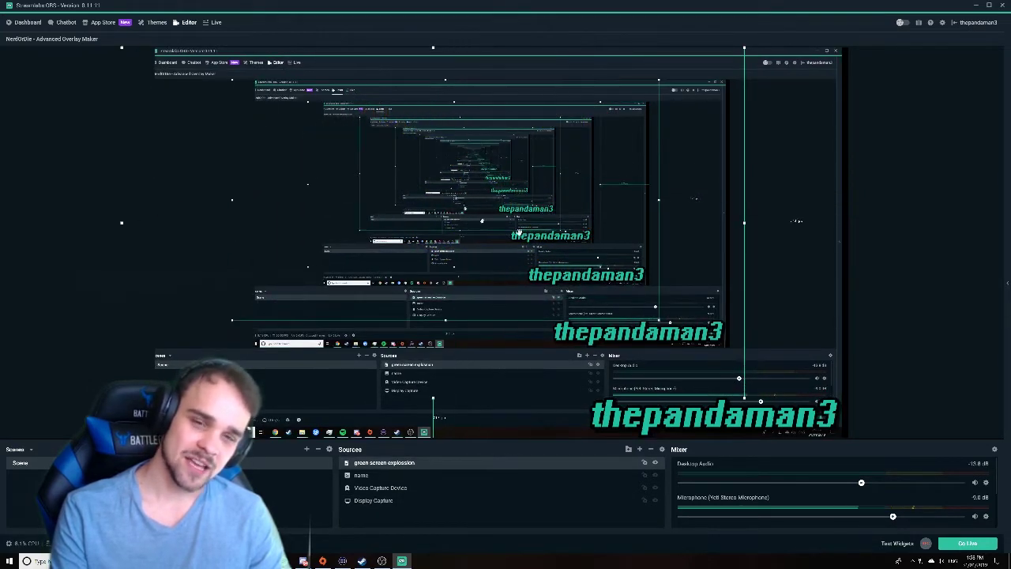
{"action": "left_click_drag", "start_coordinate": [490, 219], "coordinate": [533, 237]}
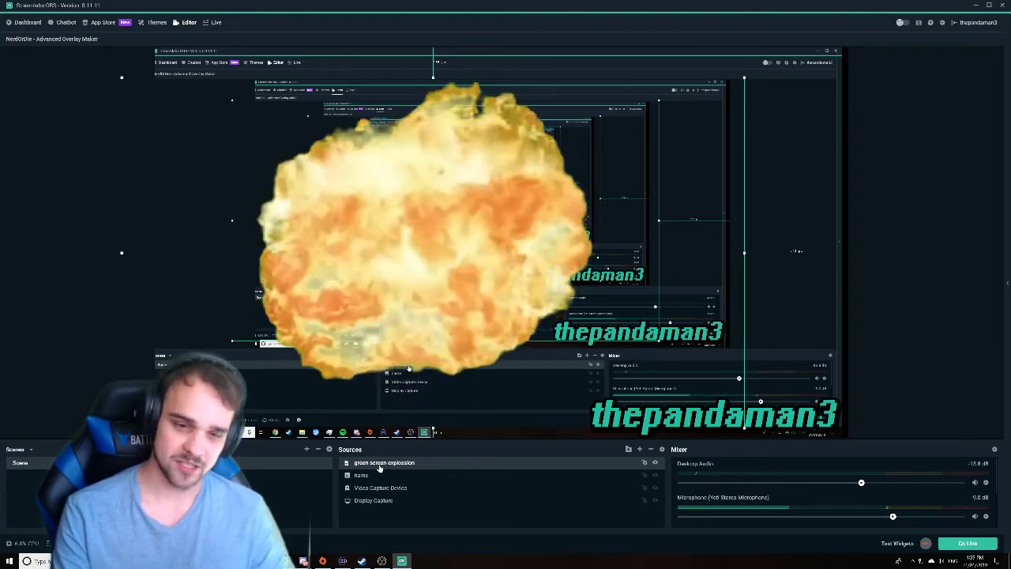
Open the green screen explosion source's settings and untick Loop.
{"action": "double_click", "coordinate": [380, 463]}
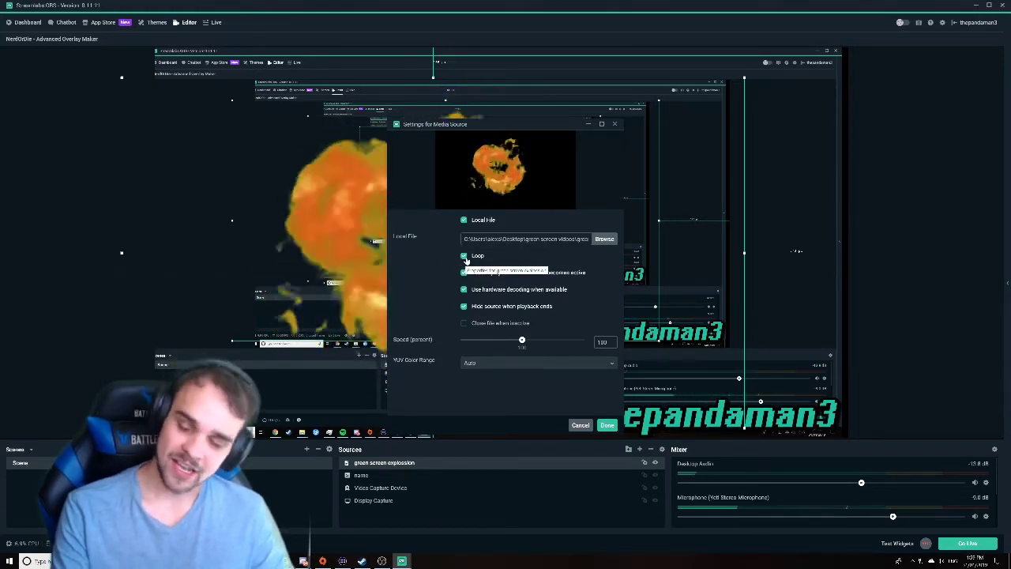
{"action": "left_click", "coordinate": [463, 256]}
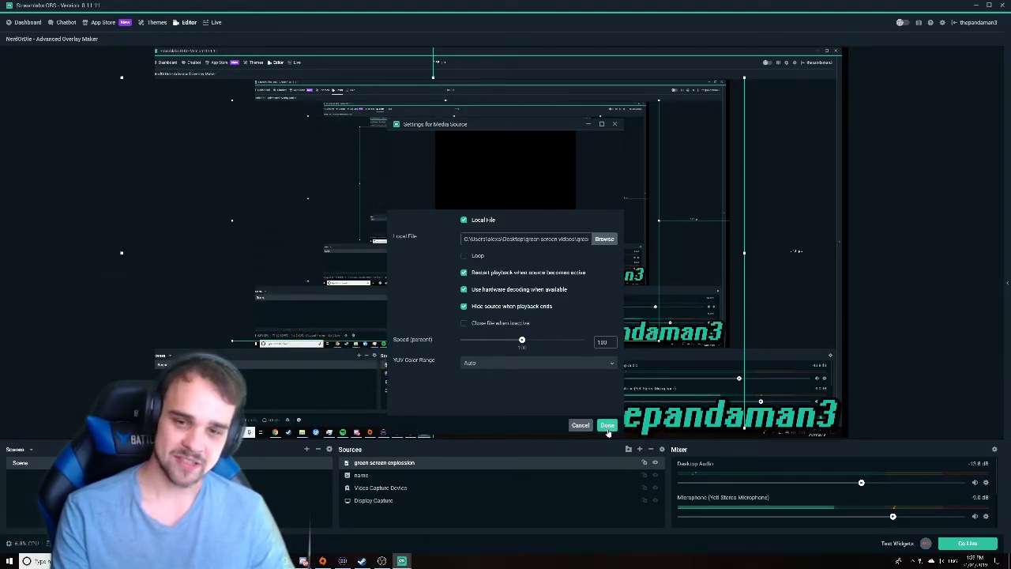
Save the explosion media source's settings and open the main Streamlabs OBS Settings window.
{"action": "left_click", "coordinate": [607, 426]}
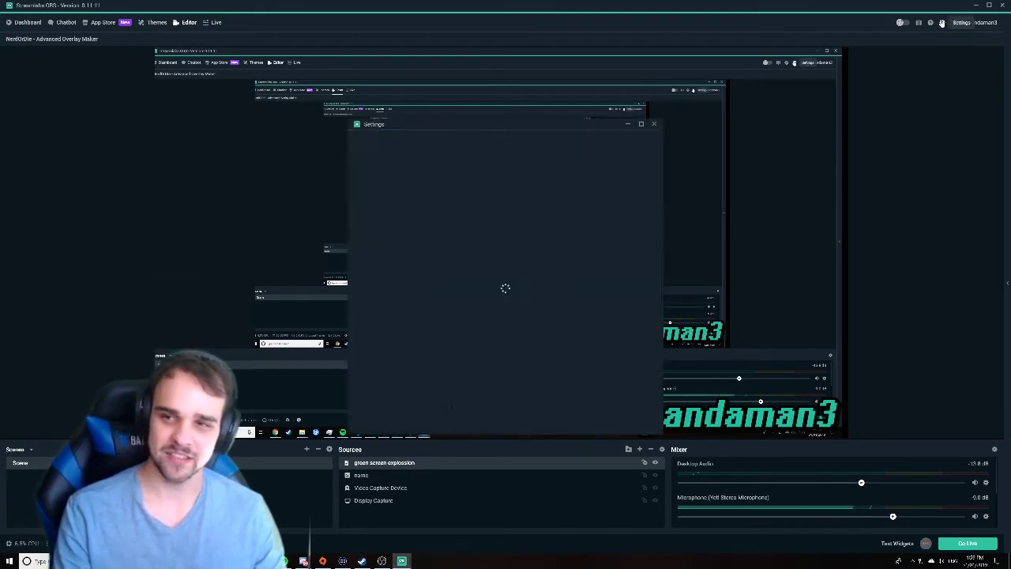
{"action": "left_click", "coordinate": [941, 23]}
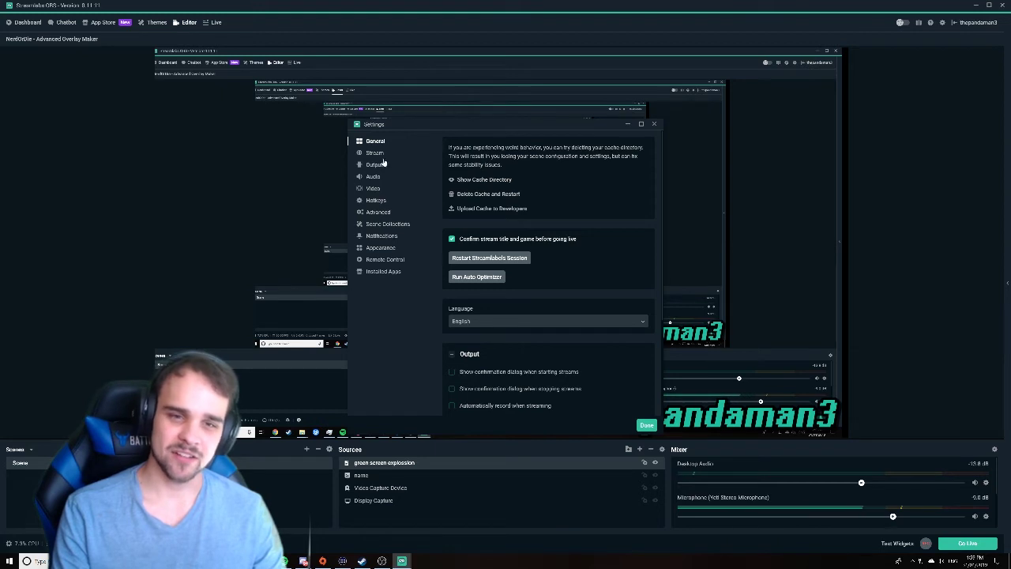
{"action": "left_click", "coordinate": [375, 202]}
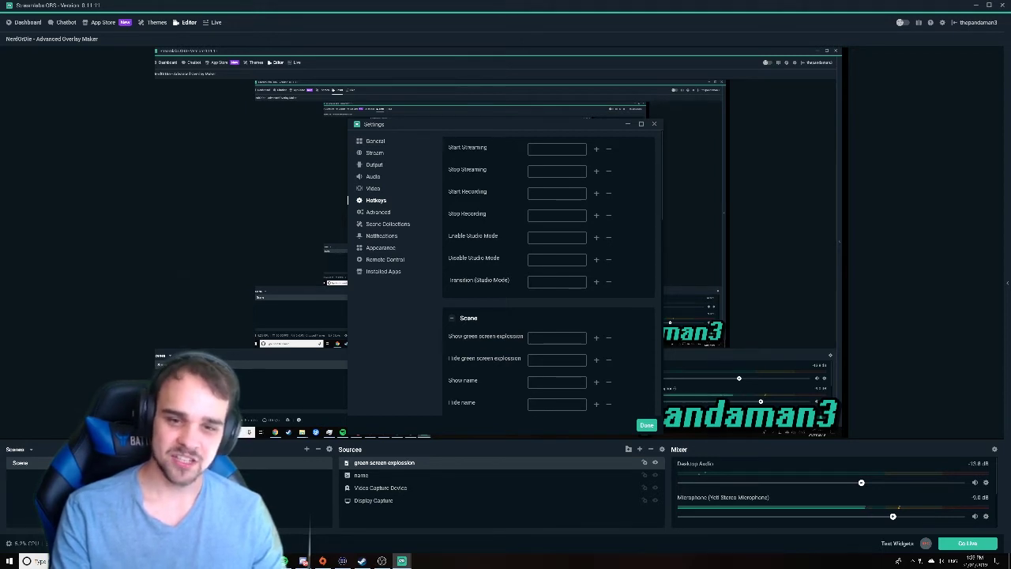
{"action": "scroll", "coordinate": [494, 351], "scroll_direction": "down", "scroll_amount": 1}
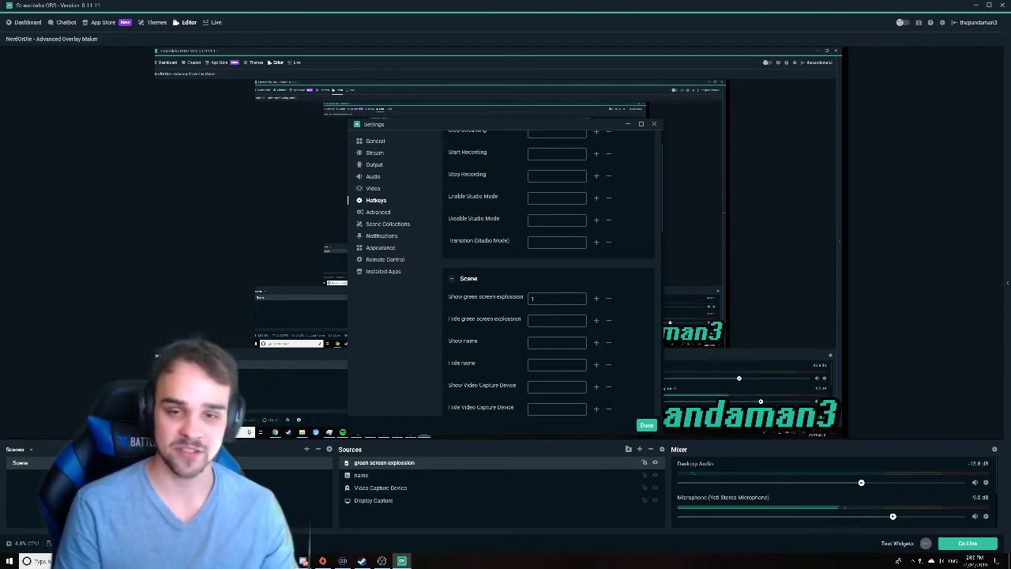
Close Settings with Done, keeping the new show and hide hotkeys for the explosion.
{"action": "left_click", "coordinate": [646, 425]}
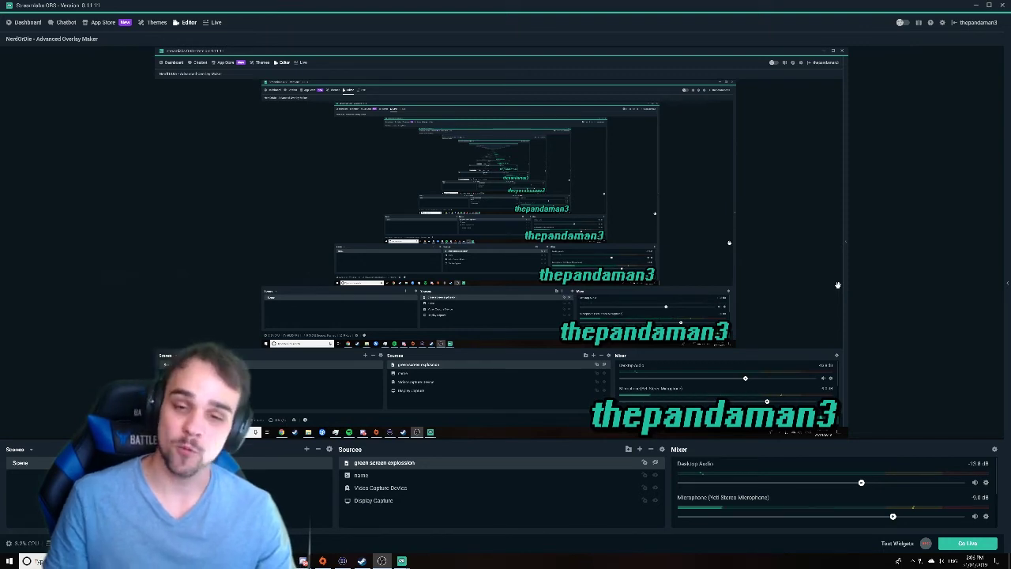
Trigger the show hotkey so the green screen explosion appears and plays in the preview.
{"action": "key", "text": "F1"}
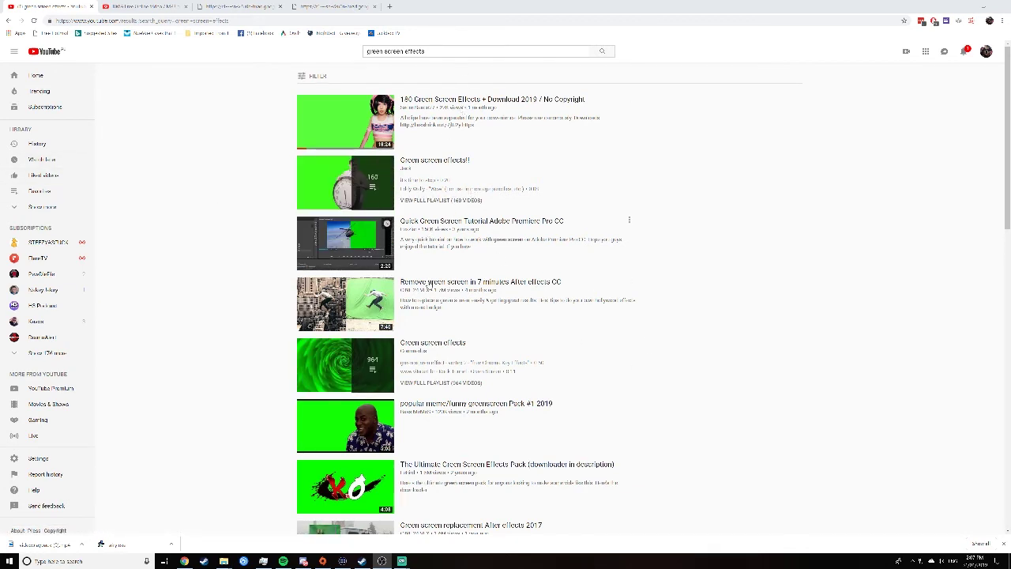
Scroll through the 'green screen effects' results past the Explosion Green Screen effect video.
{"action": "scroll", "coordinate": [433, 328], "scroll_direction": "down", "scroll_amount": 5}
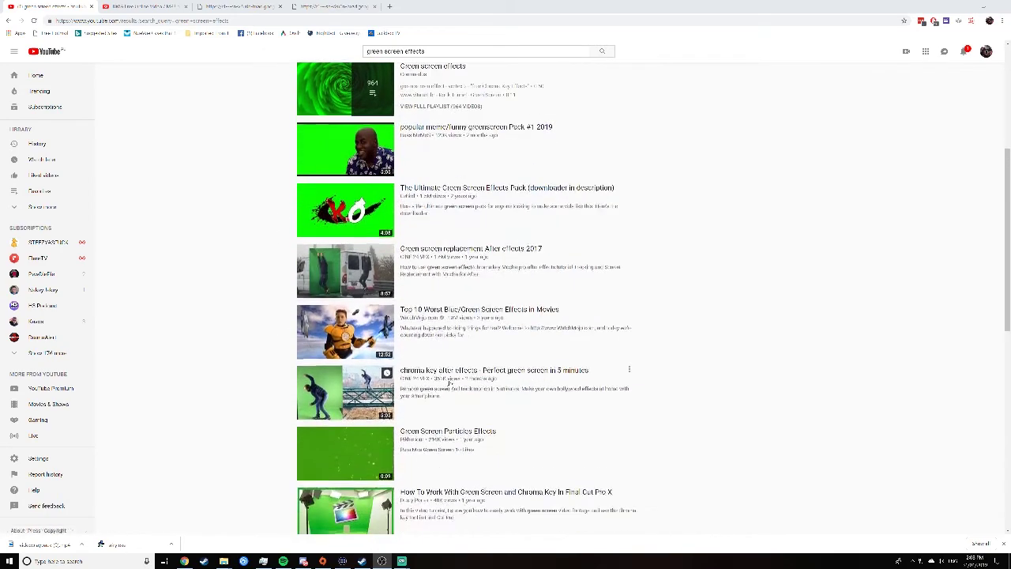
{"action": "scroll", "coordinate": [450, 383], "scroll_direction": "down", "scroll_amount": 3}
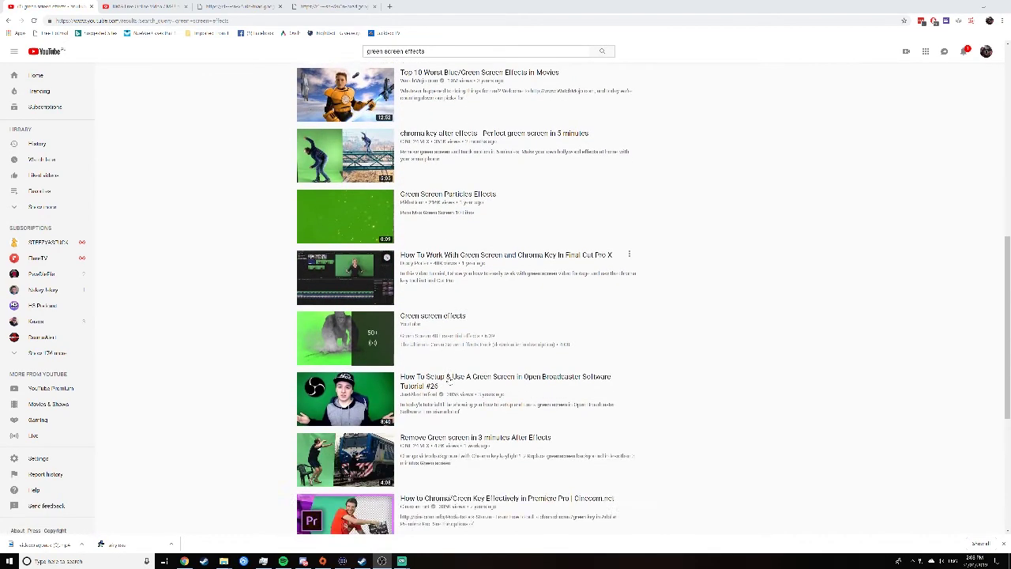
{"action": "scroll", "coordinate": [447, 380], "scroll_direction": "down", "scroll_amount": 1}
{"action": "scroll", "coordinate": [442, 387], "scroll_direction": "down", "scroll_amount": 3}
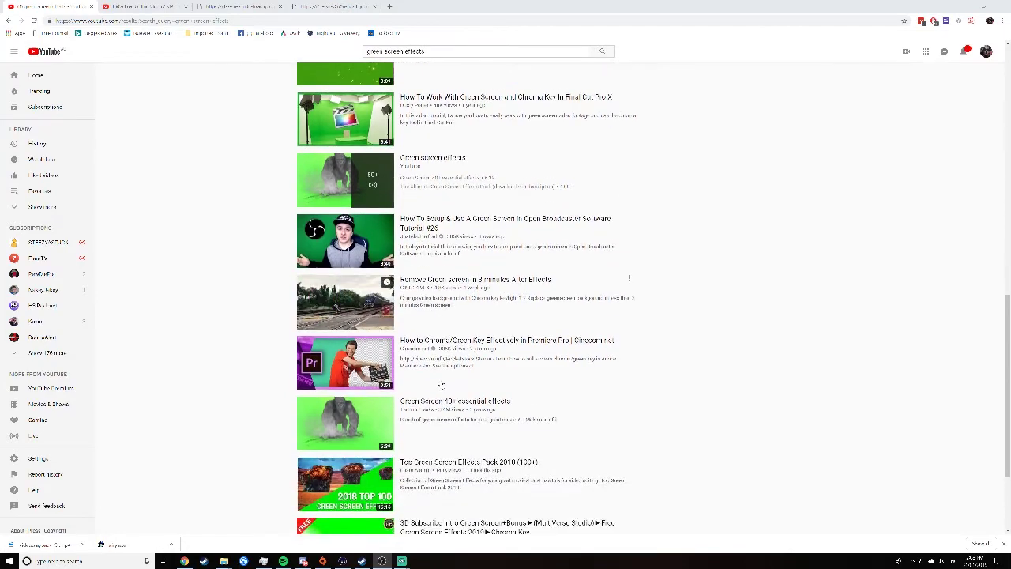
{"action": "scroll", "coordinate": [441, 385], "scroll_direction": "down", "scroll_amount": 1}
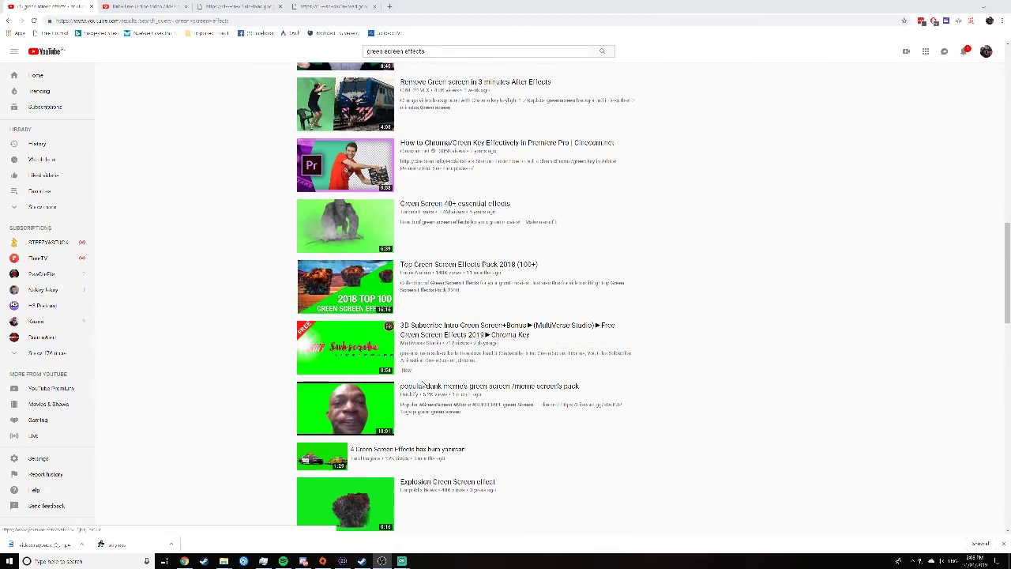